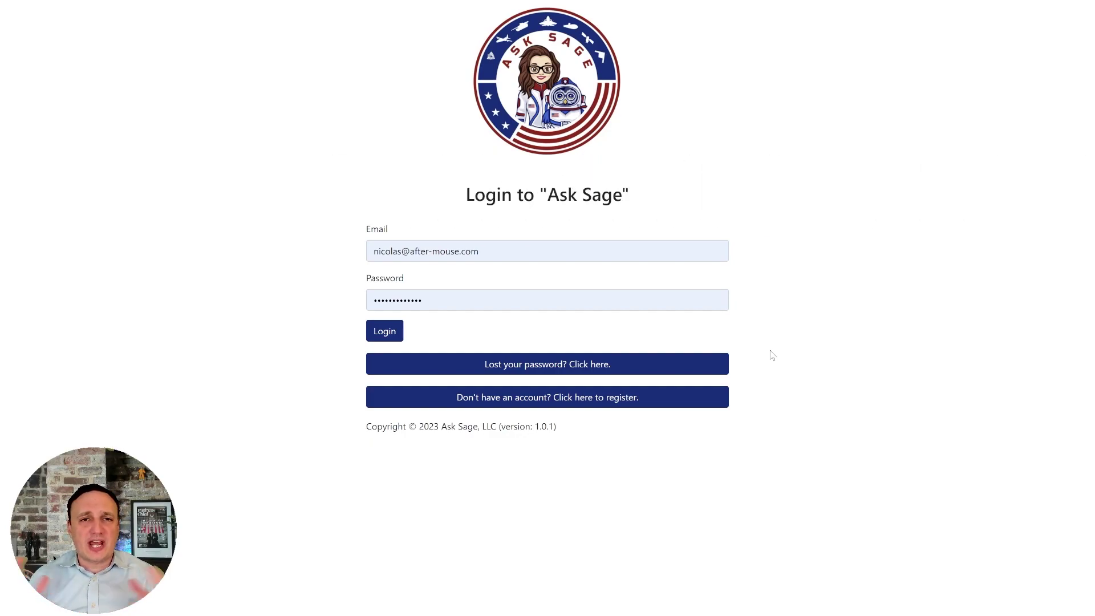
# - Look over the new account registration page, then sign in to Ask Sage
pyautogui.click(557, 402)
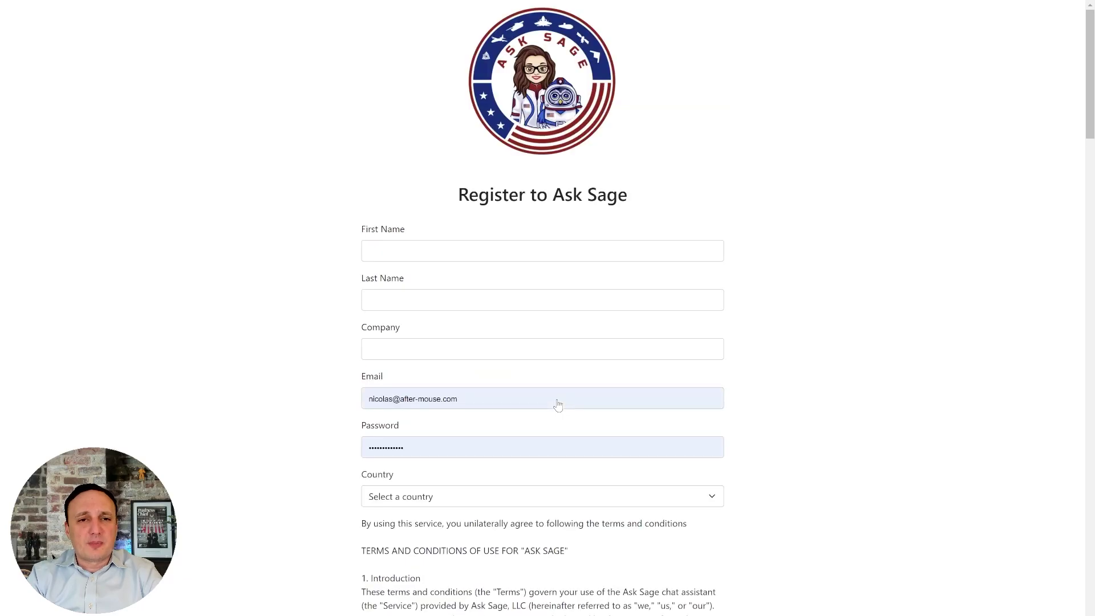
pyautogui.scroll(-1, 384, 254)
pyautogui.scroll(-2, 366, 291)
pyautogui.scroll(-3, 340, 313)
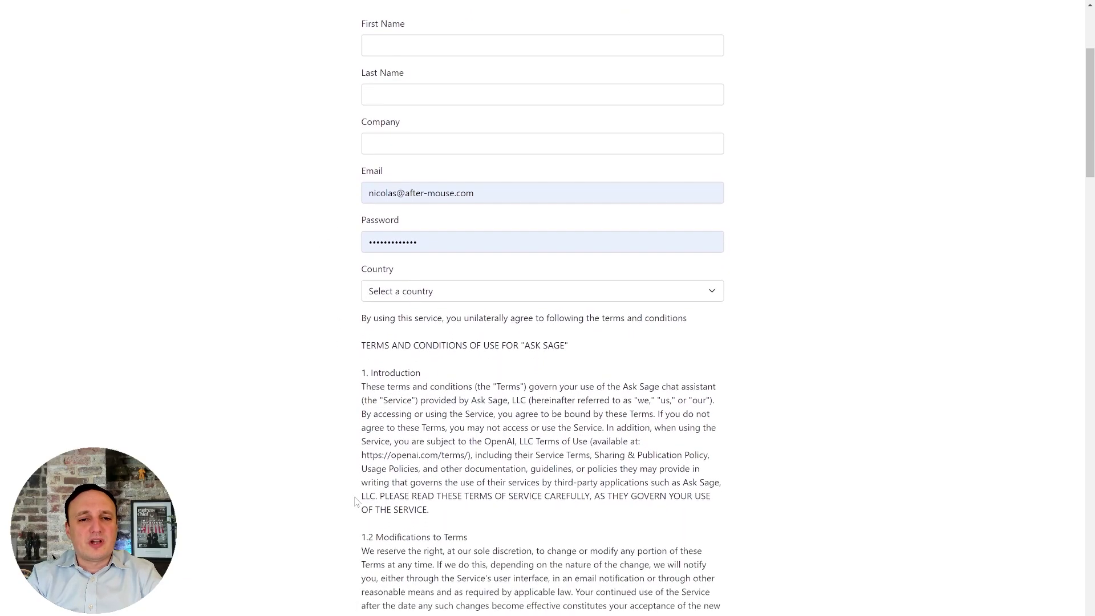
pyautogui.scroll(-20, 354, 501)
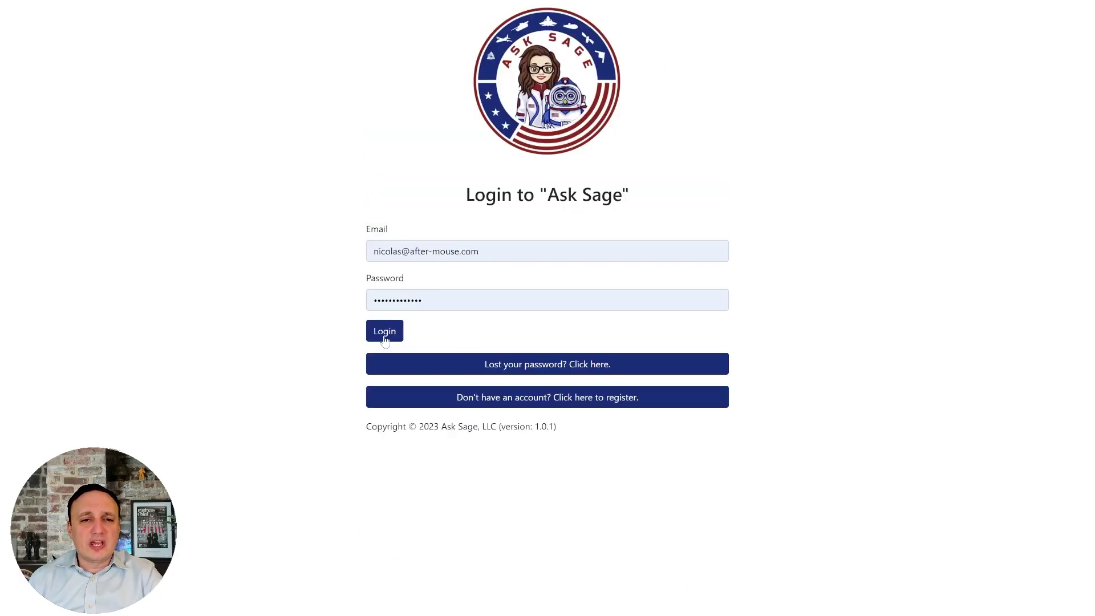
pyautogui.click(384, 337)
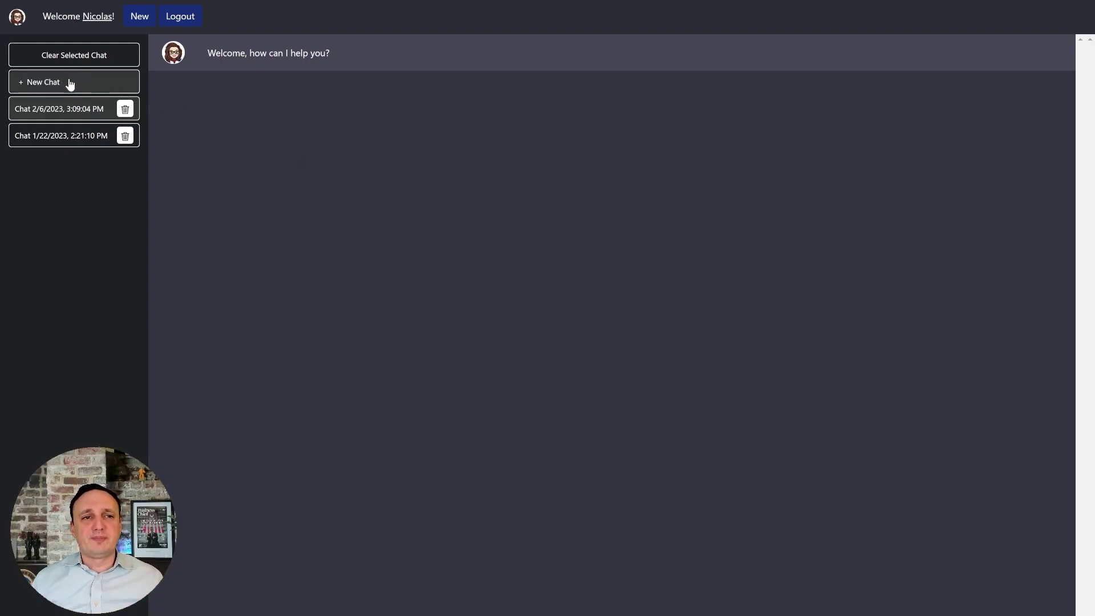
# - Open the What's New release notes and select the '/learn CONTENT_HERE' command text
pyautogui.click(144, 20)
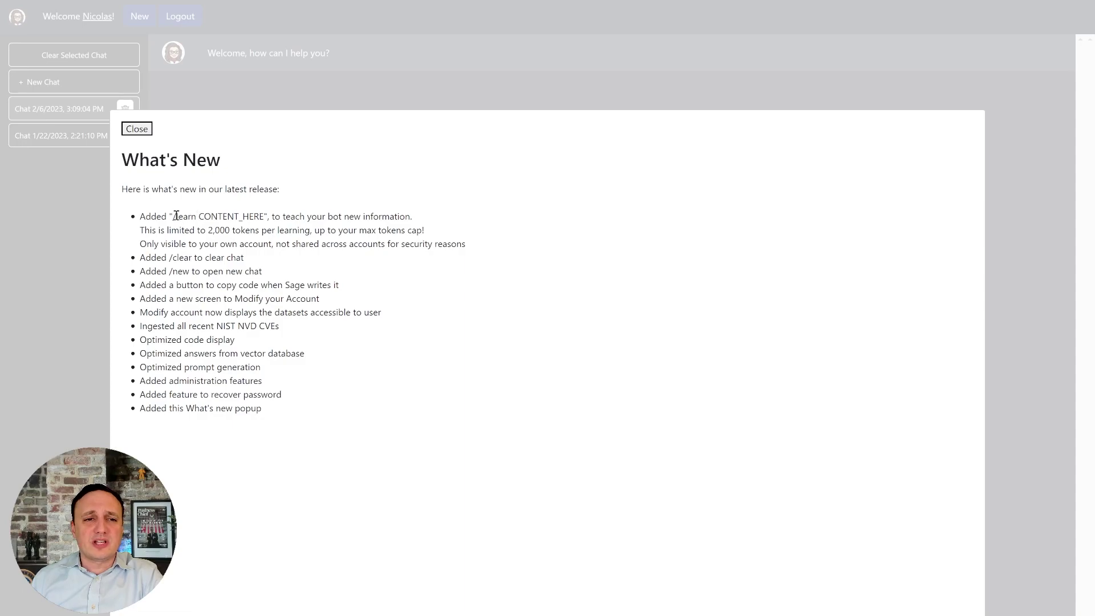
pyautogui.moveTo(173, 217); pyautogui.dragTo(265, 219)
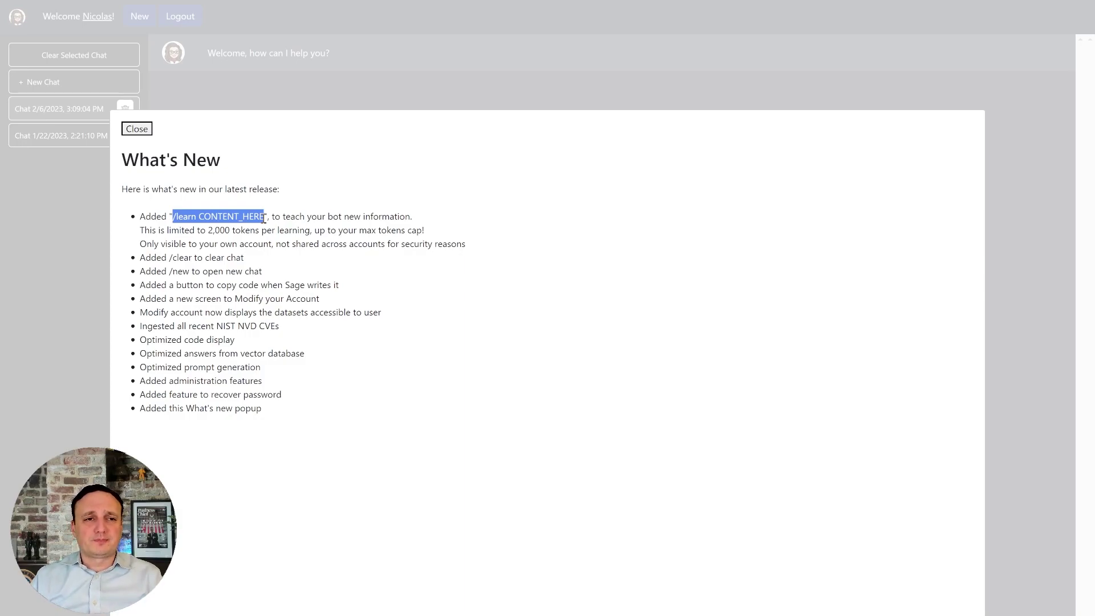
# - Close the What's New release notes to return to the chat workspace
pyautogui.click(140, 132)
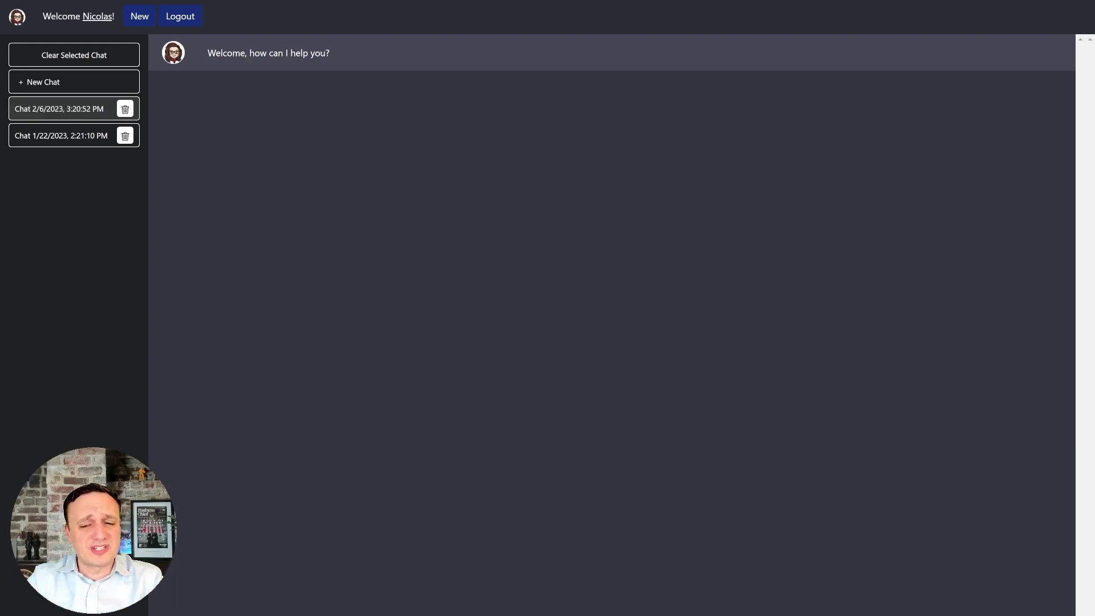
# - Send the who-is question about a person and ask 'what is the METAR in KIAD ?'
pyautogui.press('Return')
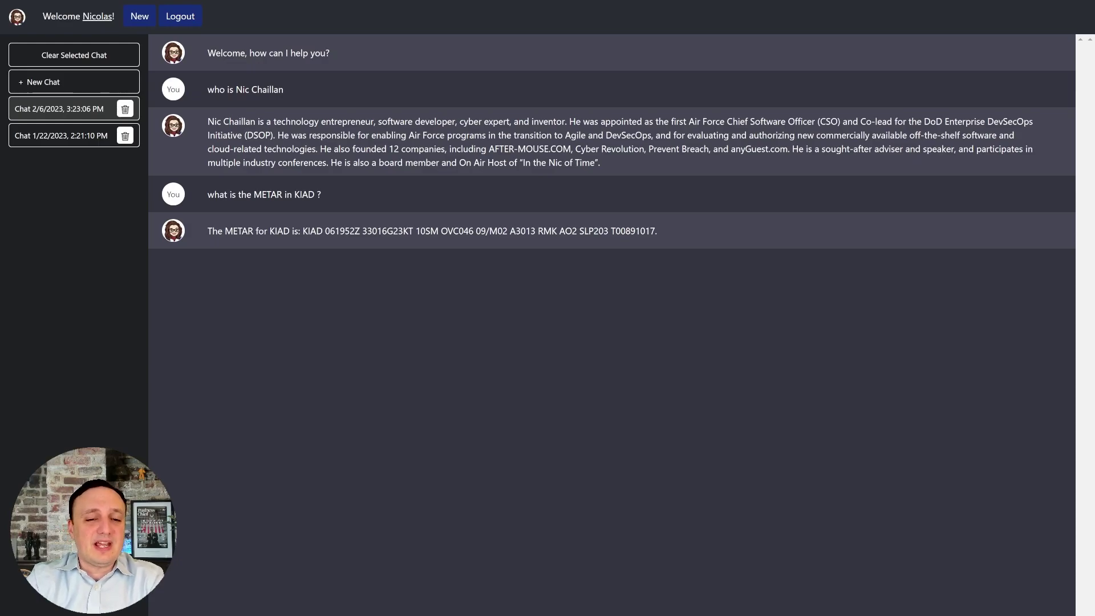
# - Ask 'what is the METAR in KIAD in plain english ?' in the chat
pyautogui.press('Return')
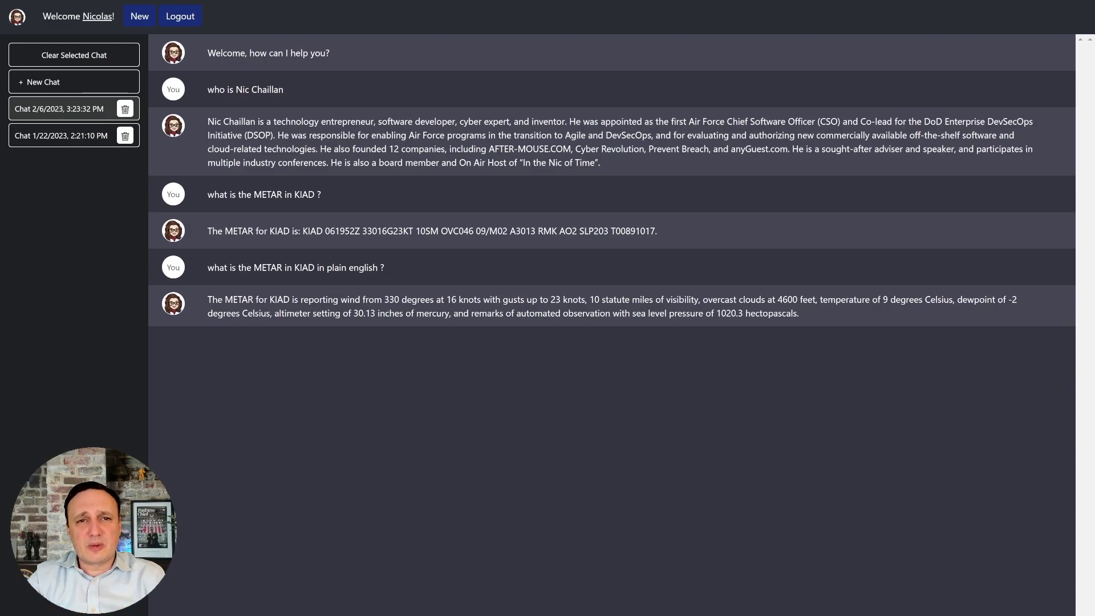
# - Start a new chat and ask 'write python code to say hello world'
pyautogui.click(51, 90)
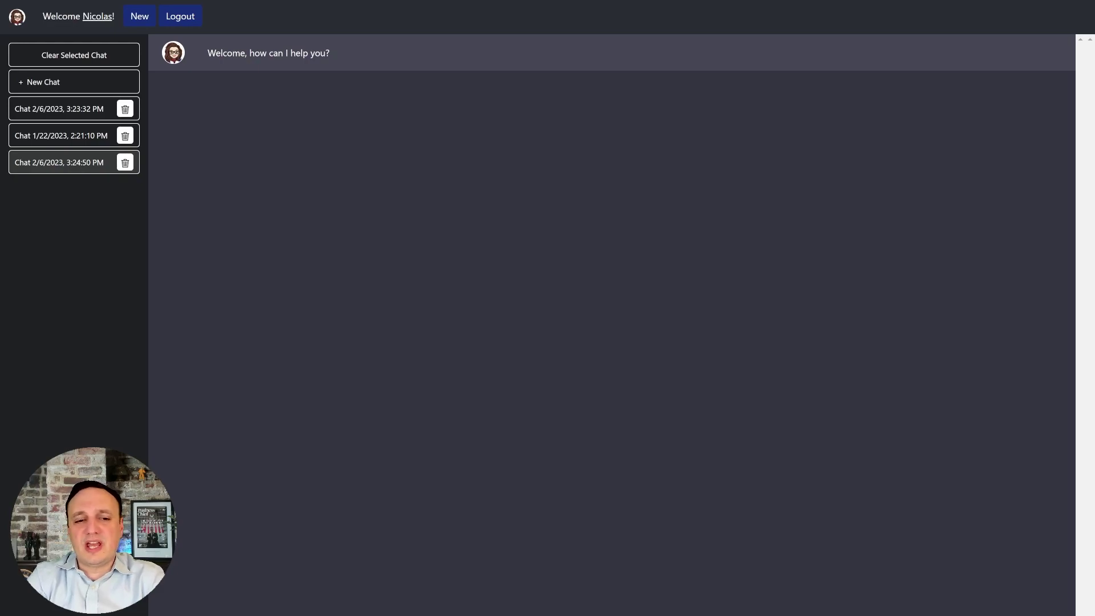
pyautogui.press('Return')
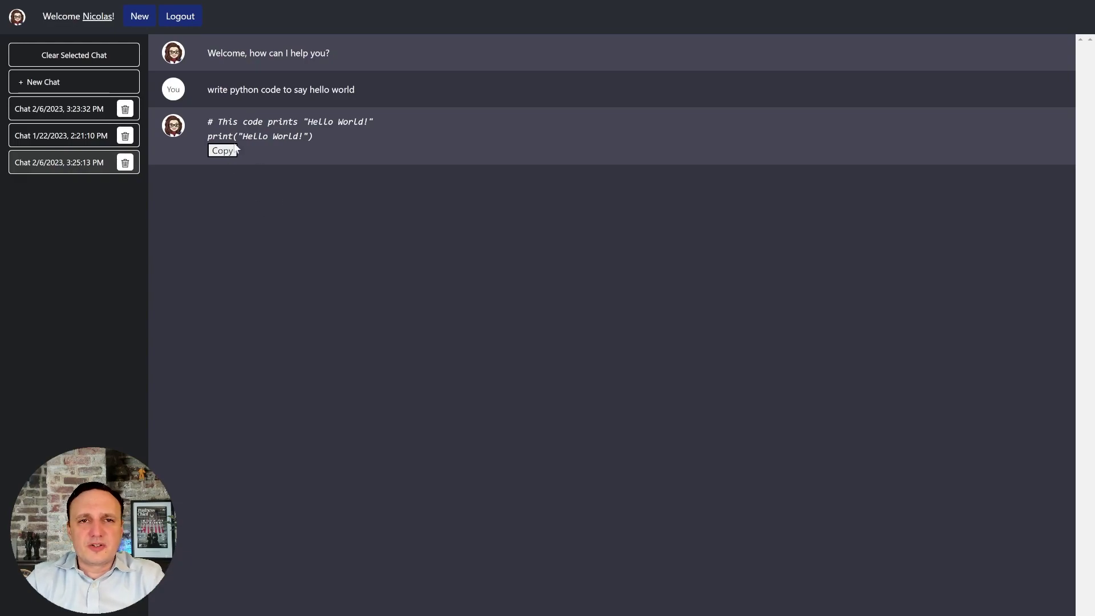
# - Open the account page and highlight the accessible datasets, including user_custom_11_content
pyautogui.click(95, 18)
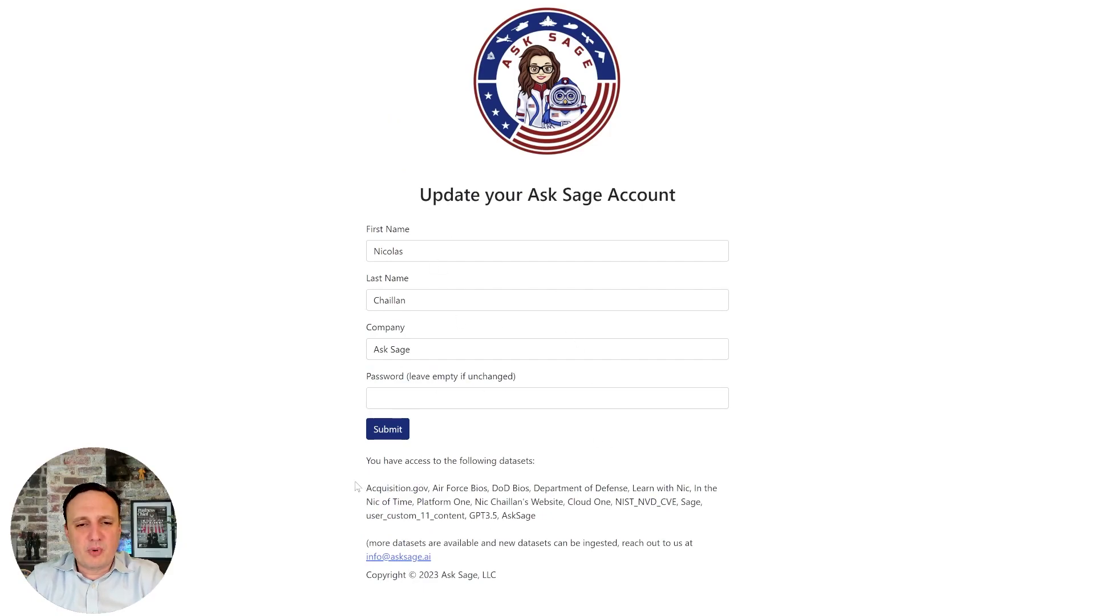
pyautogui.moveTo(364, 457); pyautogui.dragTo(557, 518)
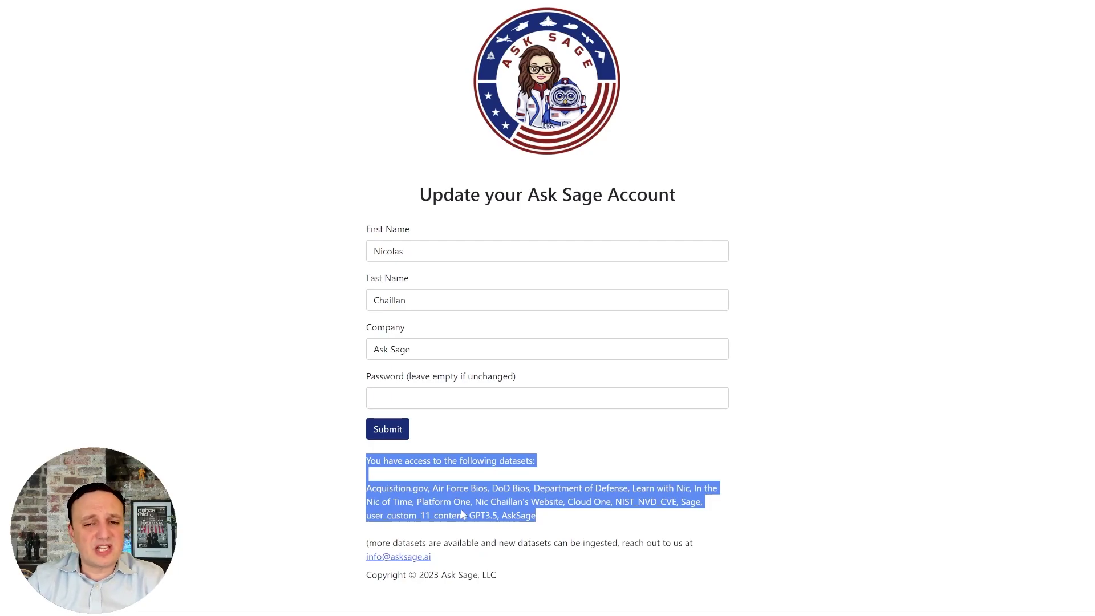
pyautogui.click(393, 518)
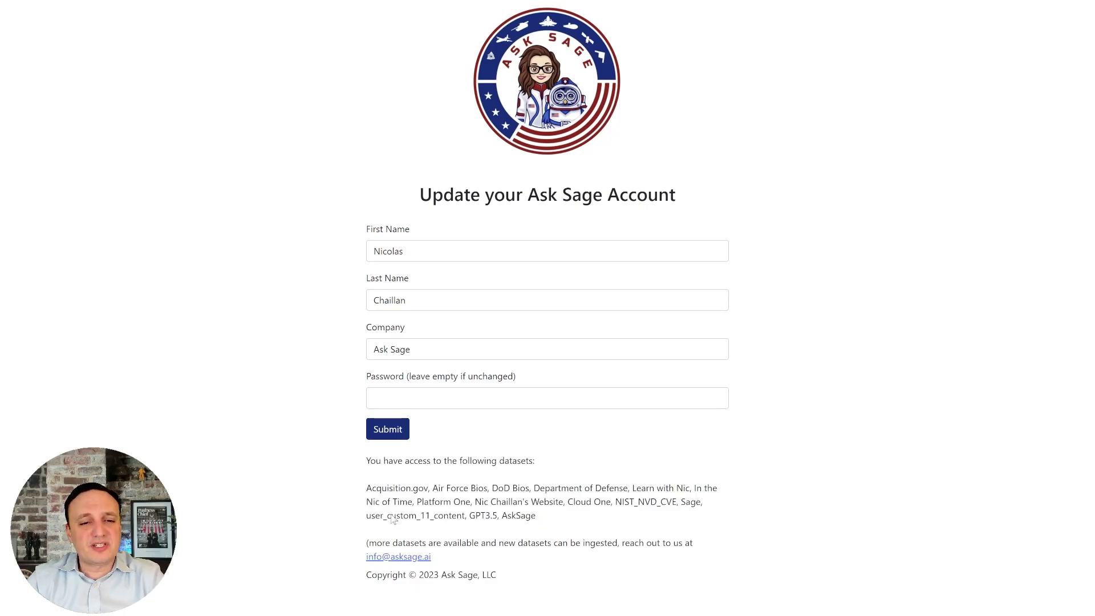
pyautogui.moveTo(366, 520); pyautogui.dragTo(463, 525)
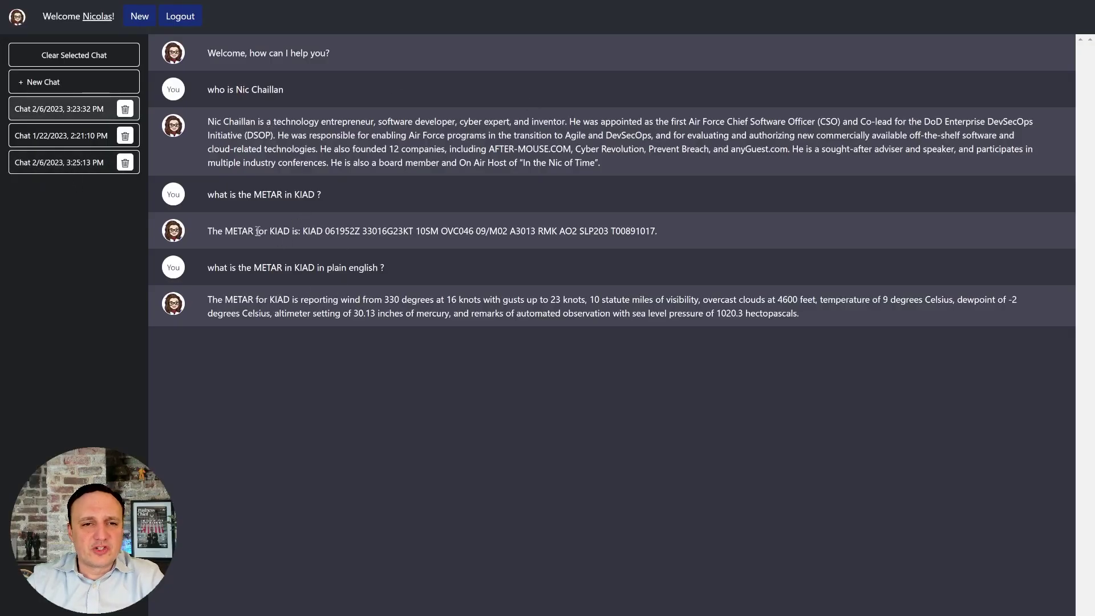
# - In the KIAD chat, highlight the word METAR in the question and the raw METAR code
pyautogui.moveTo(254, 194); pyautogui.dragTo(320, 196)
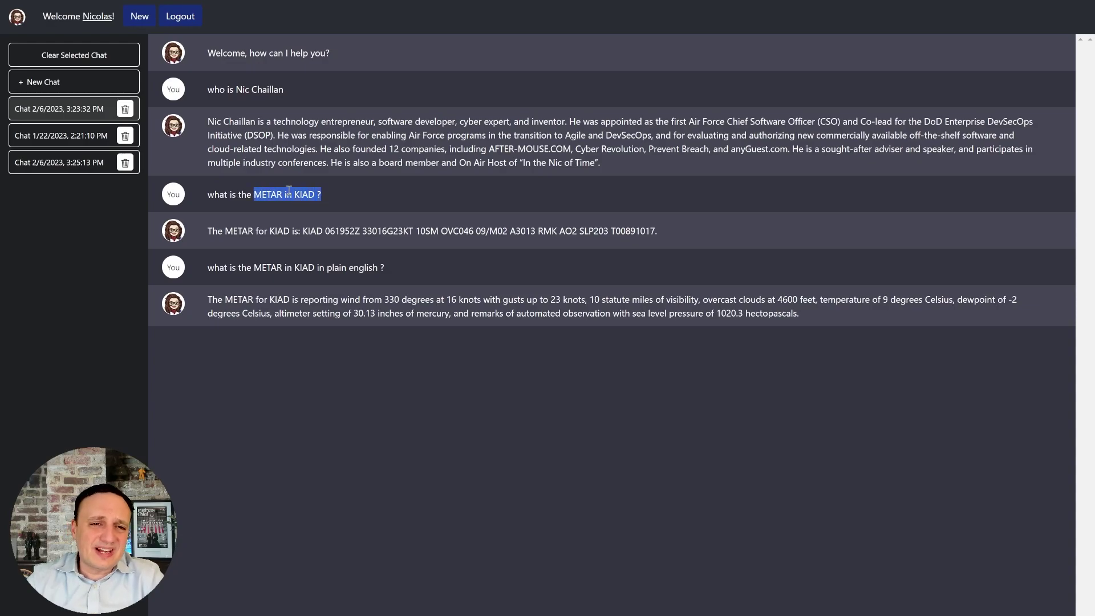
pyautogui.click(272, 196)
pyautogui.doubleClick(271, 196)
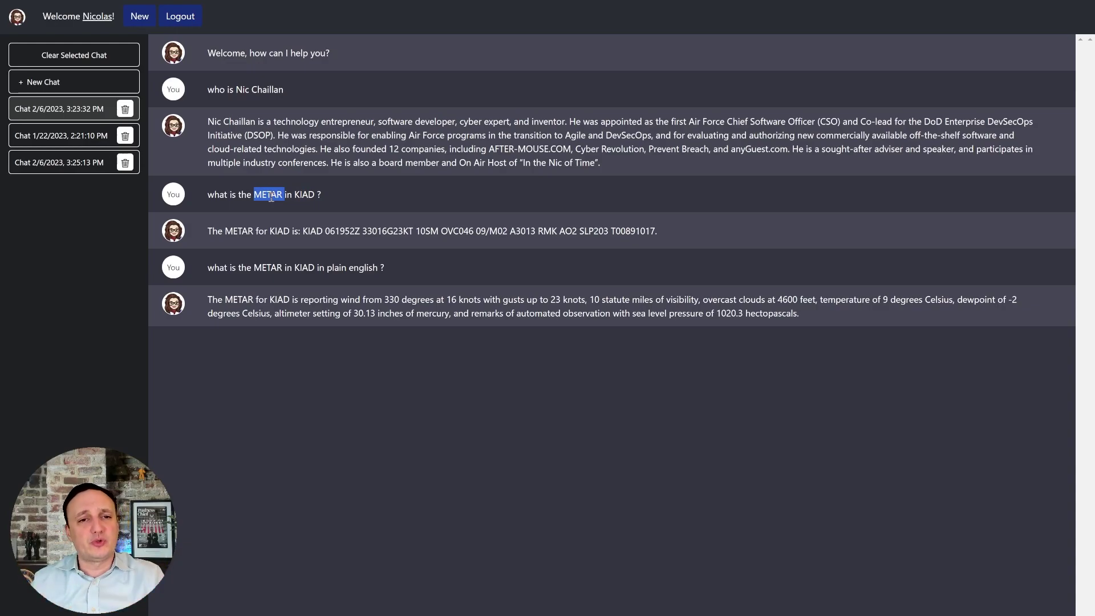
pyautogui.moveTo(303, 231); pyautogui.dragTo(605, 233)
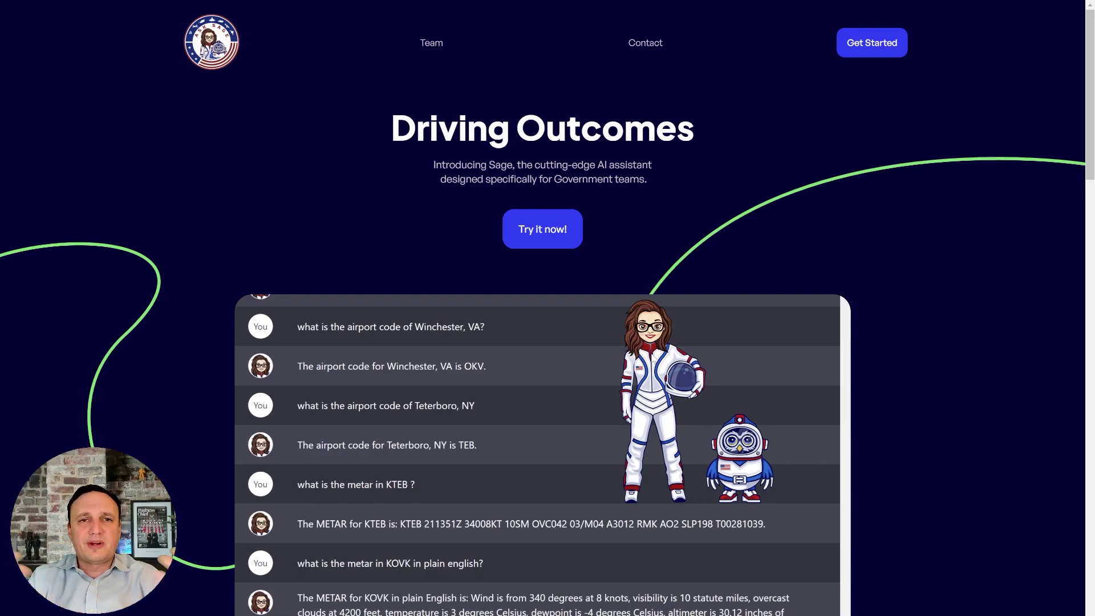
# - Scroll the landing page down to the 'Ingest anything from biographies' use case section
pyautogui.scroll(-10, 652, 353)
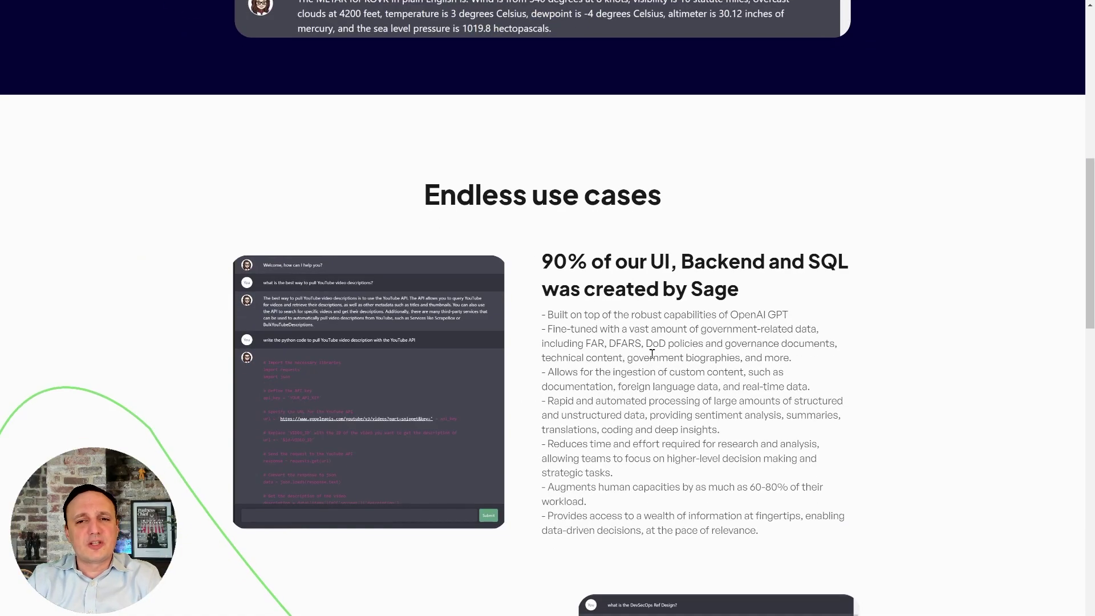
pyautogui.scroll(-1, 590, 453)
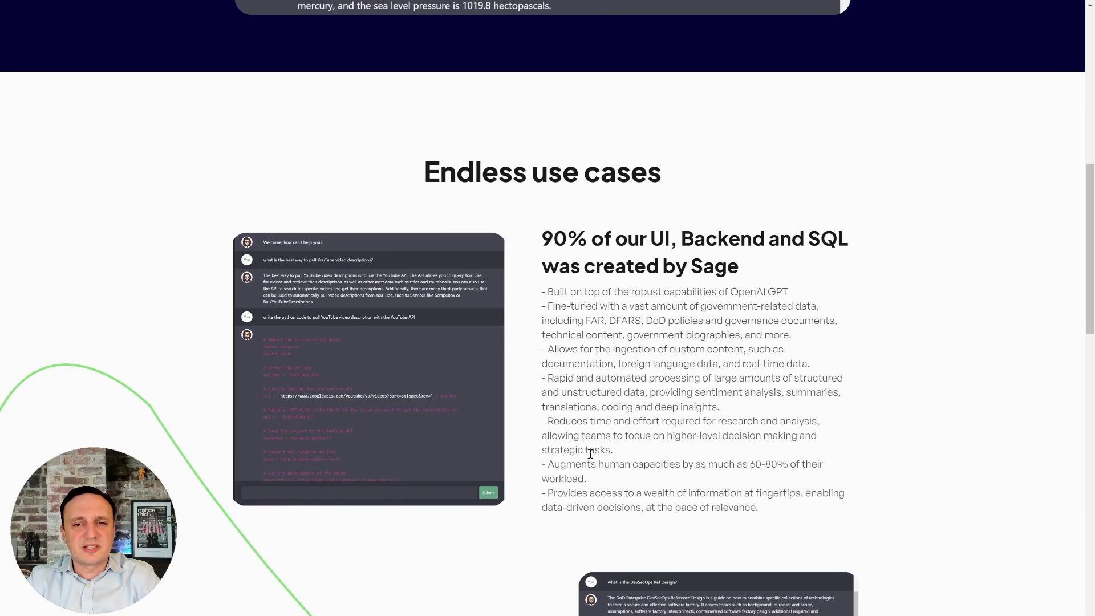
pyautogui.scroll(-4, 590, 453)
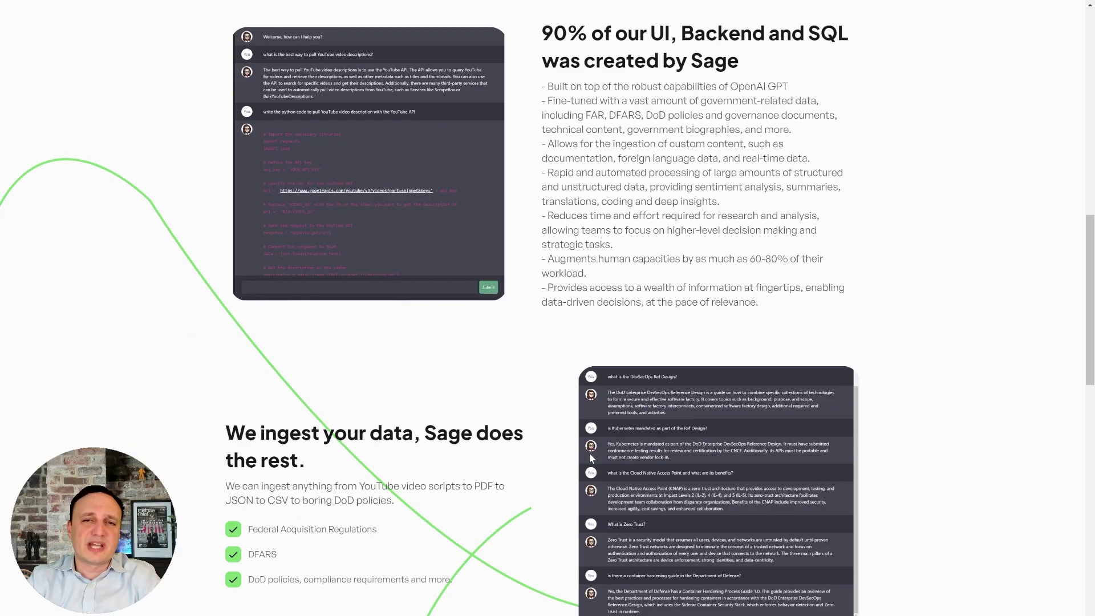
pyautogui.scroll(-1, 590, 457)
pyautogui.scroll(-2, 590, 456)
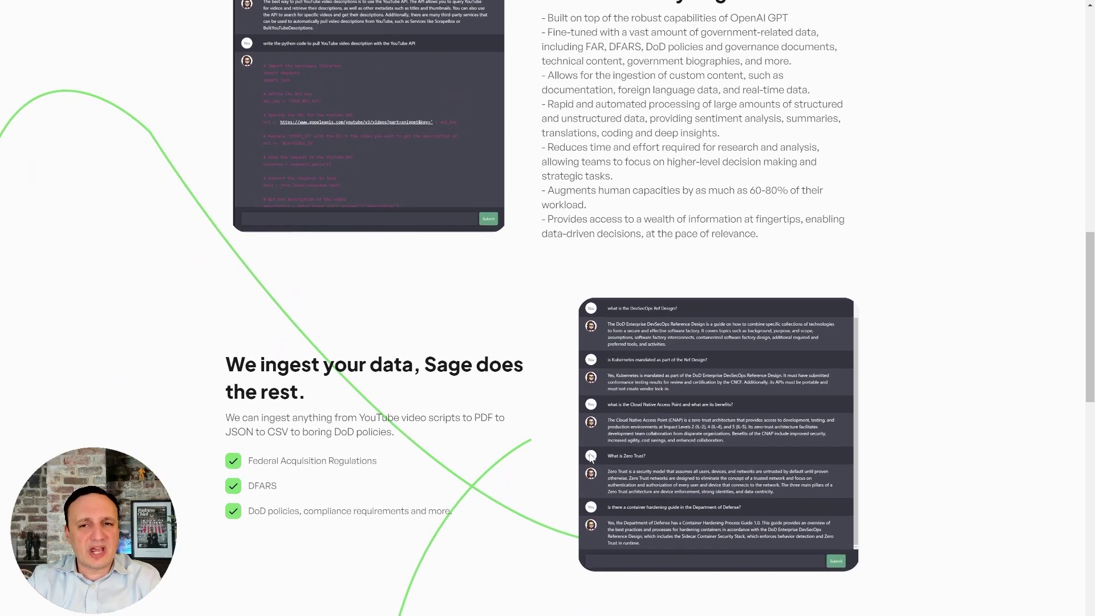
pyautogui.scroll(4, 591, 455)
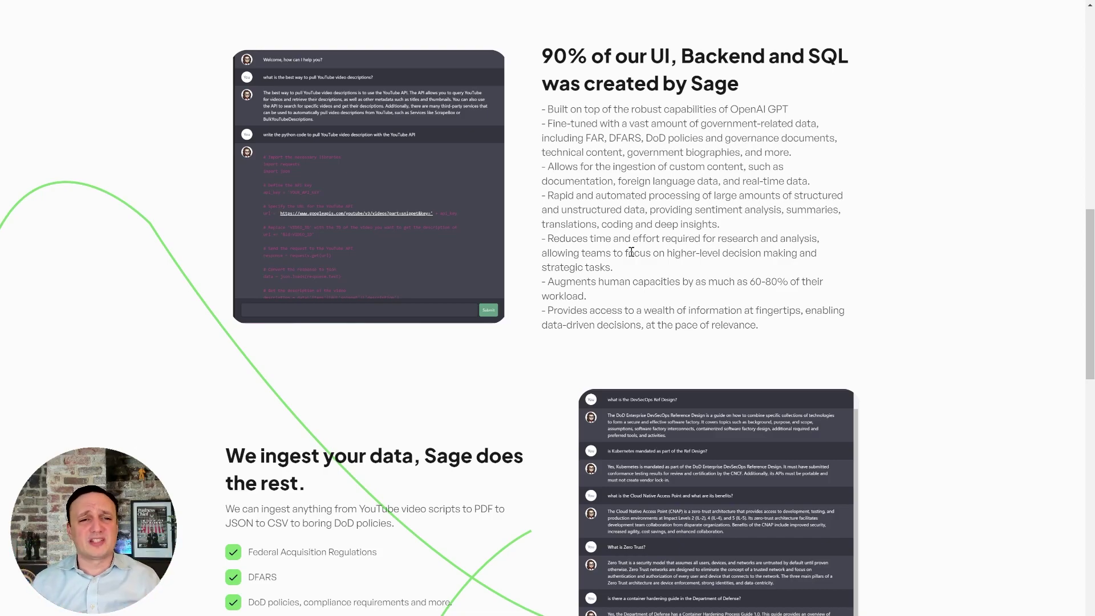
pyautogui.scroll(-10, 631, 252)
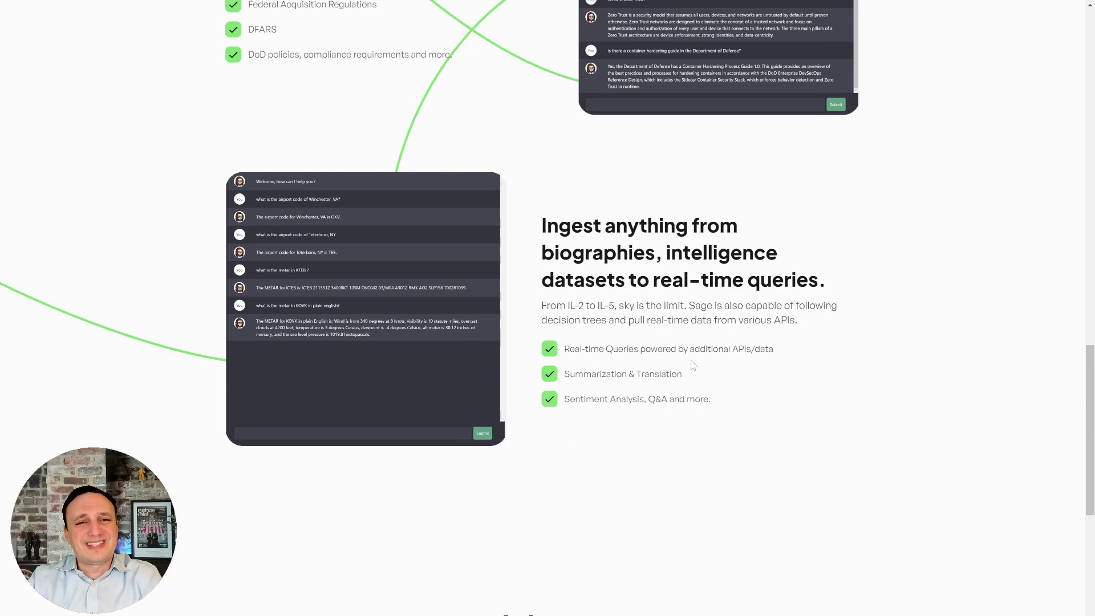
pyautogui.scroll(-1, 521, 443)
pyautogui.scroll(-4, 522, 446)
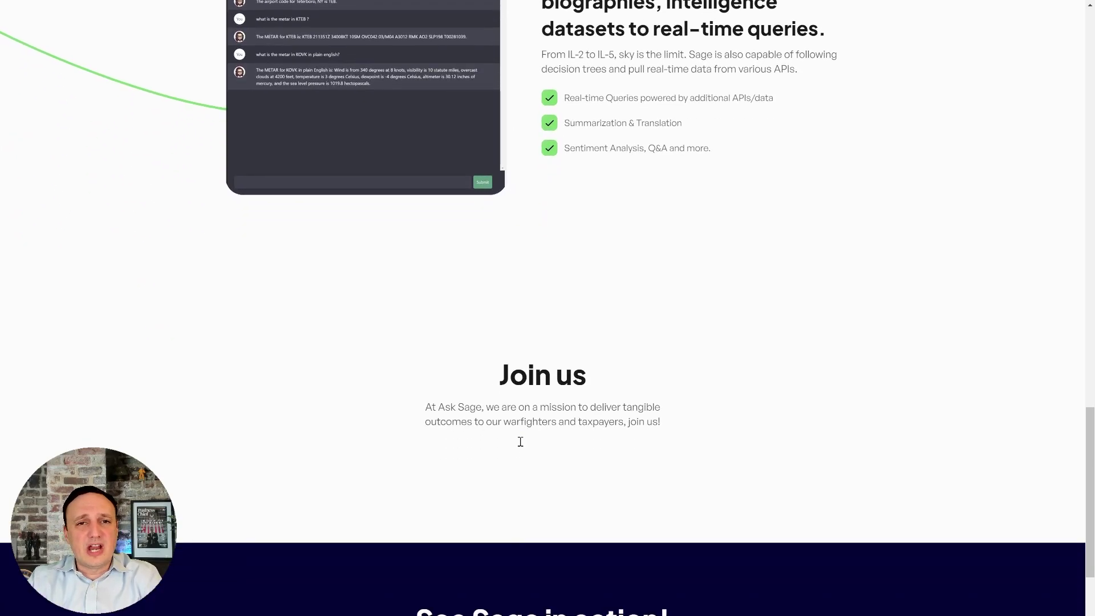
pyautogui.scroll(5, 521, 446)
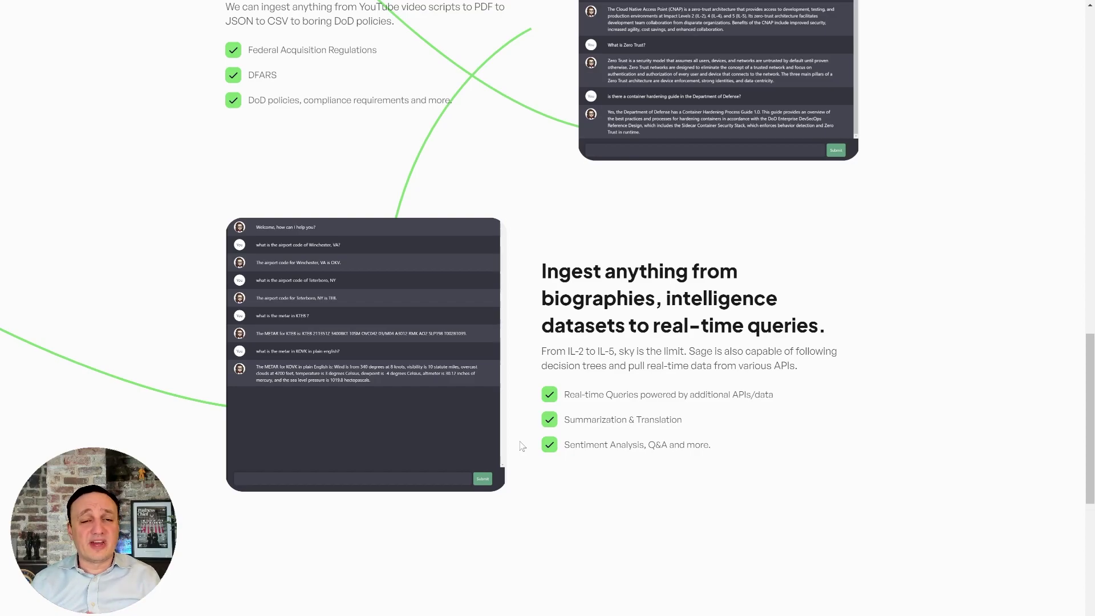
# - Scroll up to the 'Driving Outcomes' introduction at the top of the landing page
pyautogui.scroll(2, 522, 445)
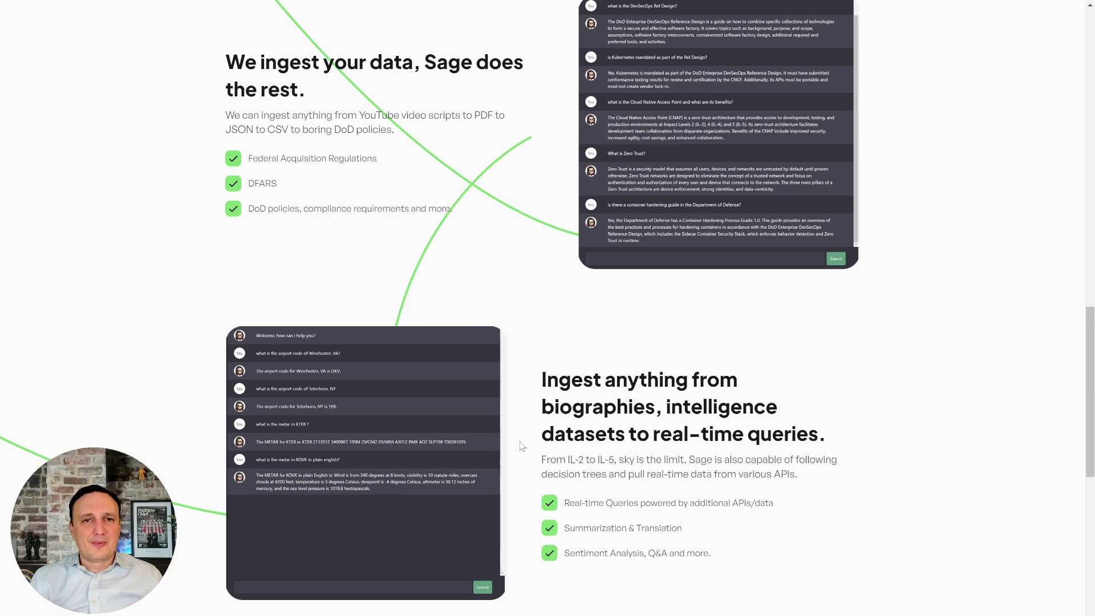
pyautogui.scroll(15, 522, 446)
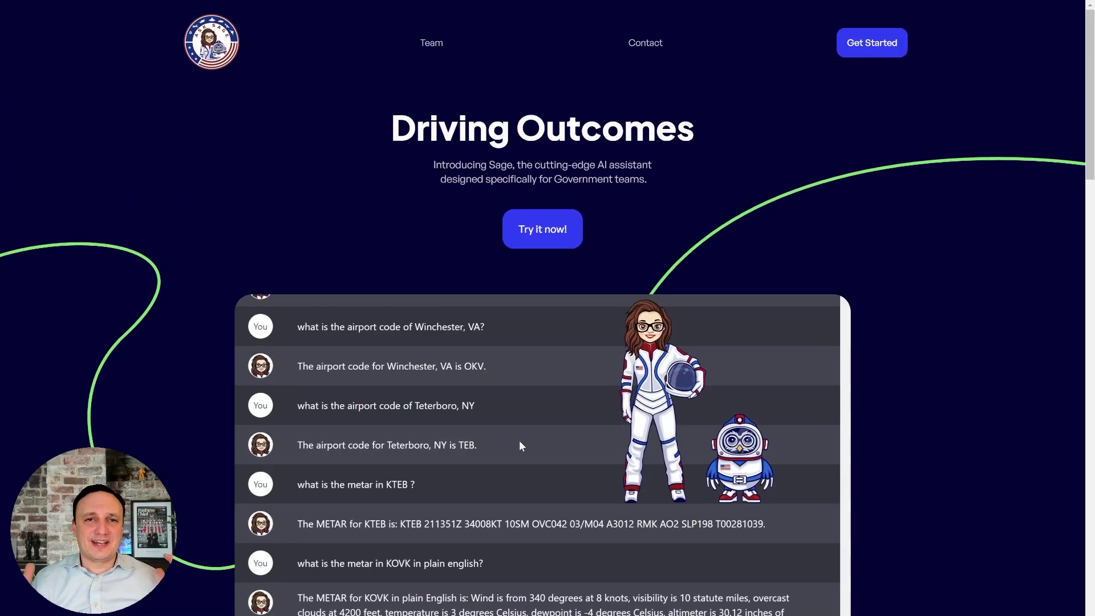